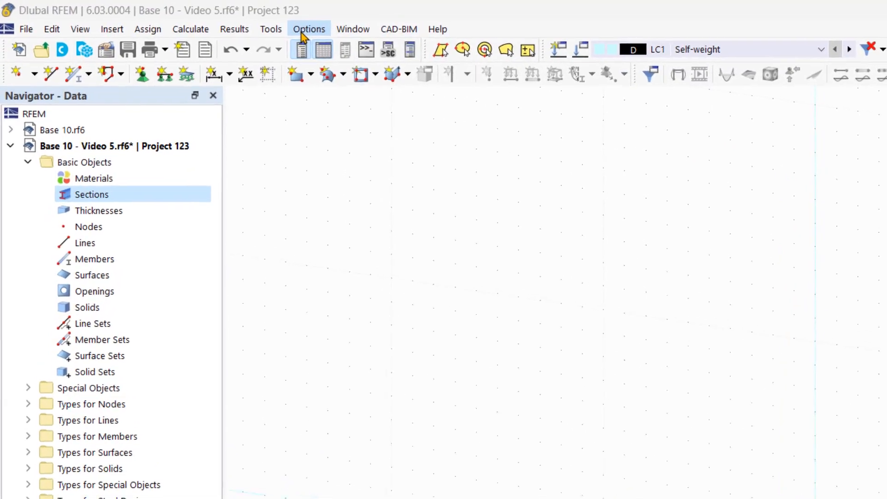
Load the white background preset in the display properties
click(305, 29)
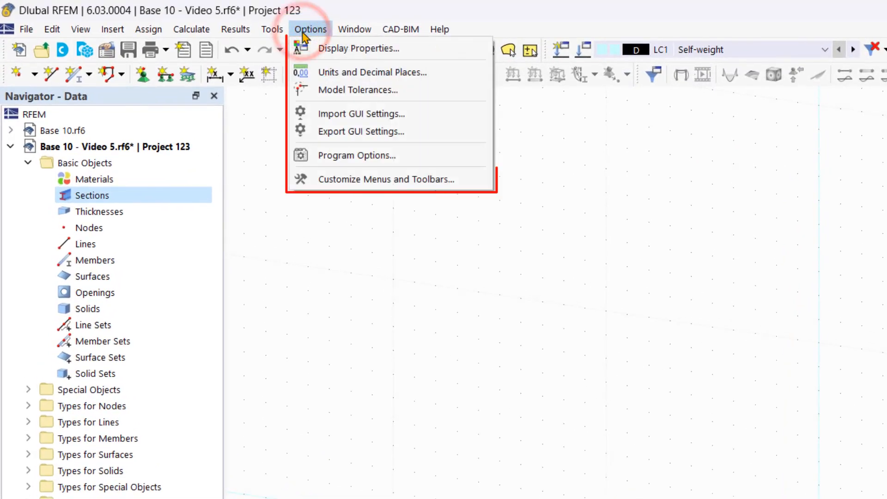
click(328, 48)
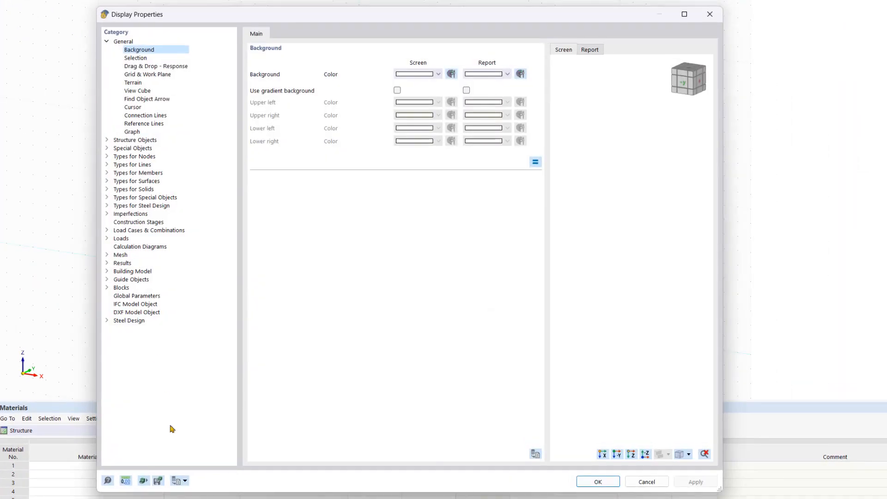
click(185, 482)
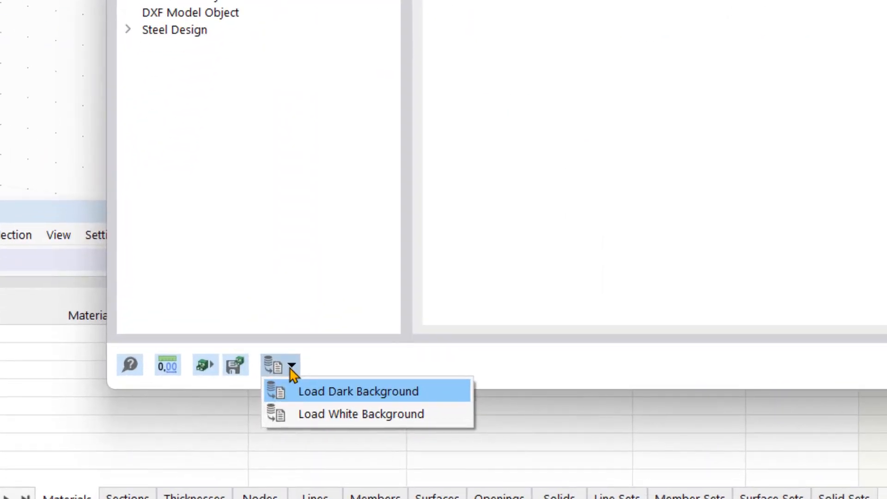
key(Down)
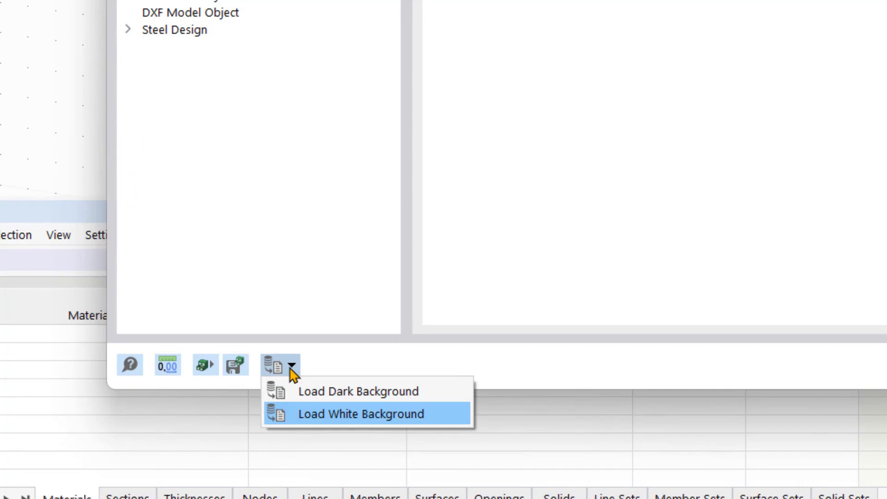
key(Return)
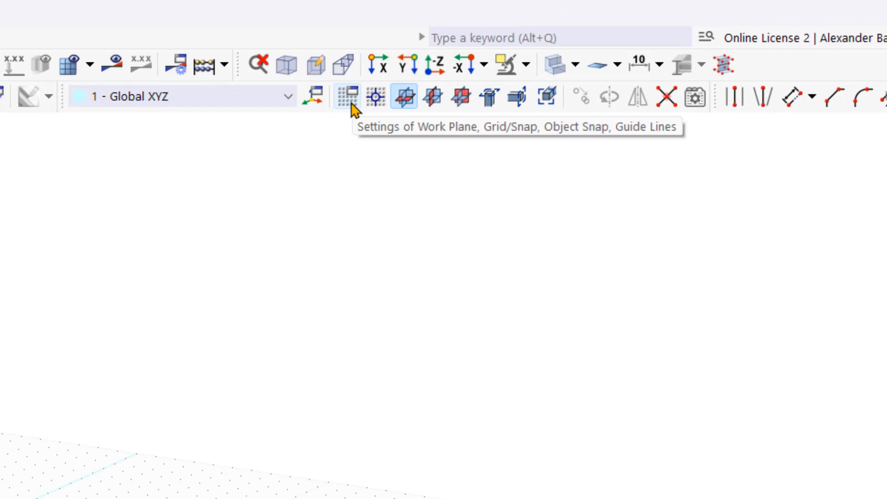
Set the work plane orientation to XZ and the number of grid points to 50 in both directions, positive and negative
click(350, 102)
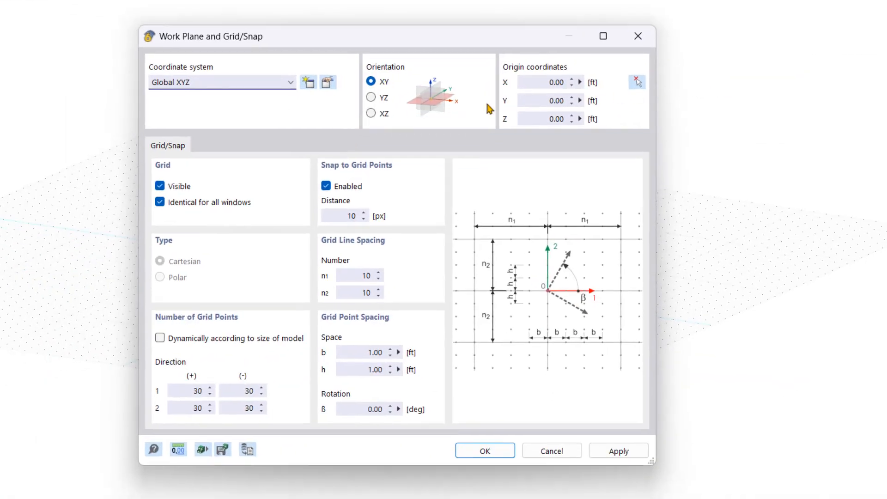
click(370, 113)
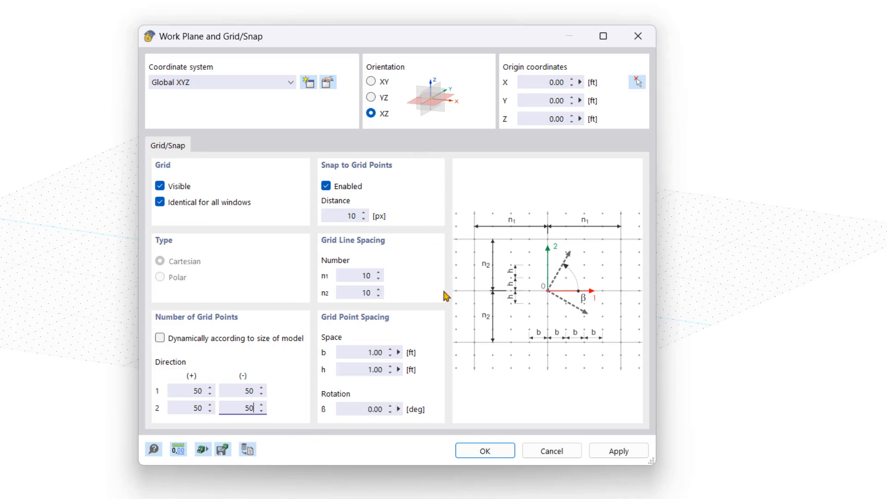
click(474, 448)
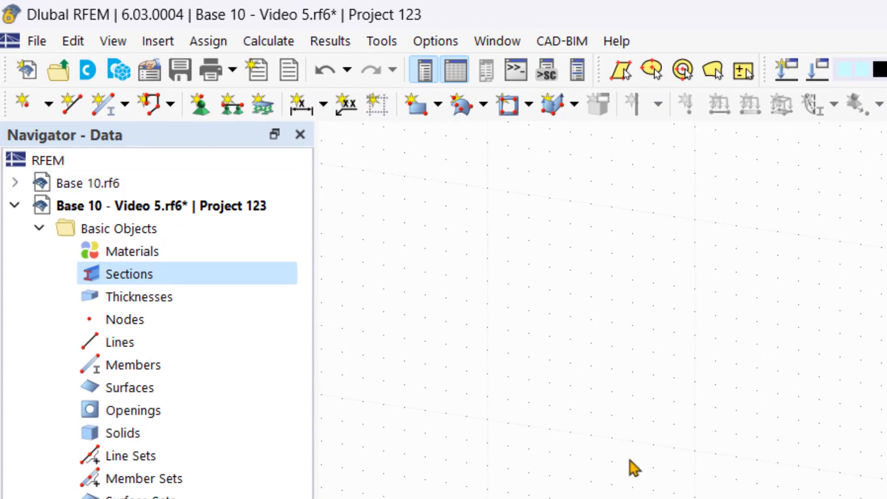
Create one node at the coordinate system origin and a second at X 0, Y 0, Z 14.5 ft
click(26, 104)
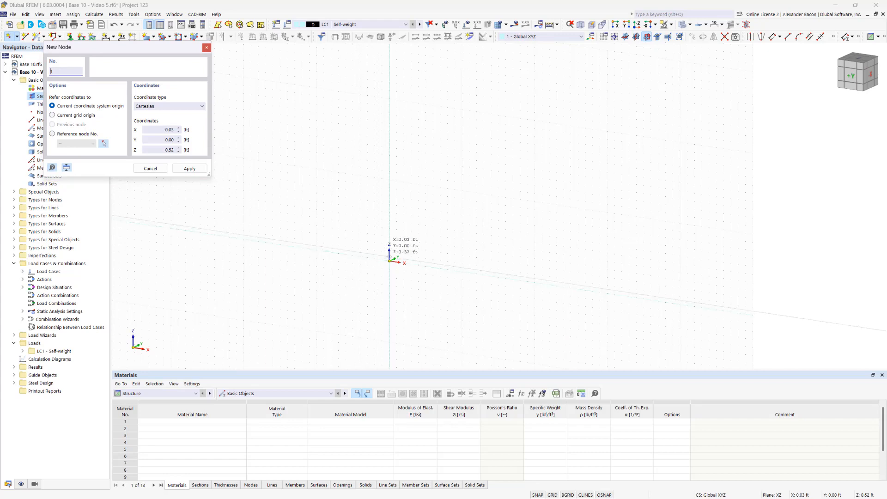
click(389, 261)
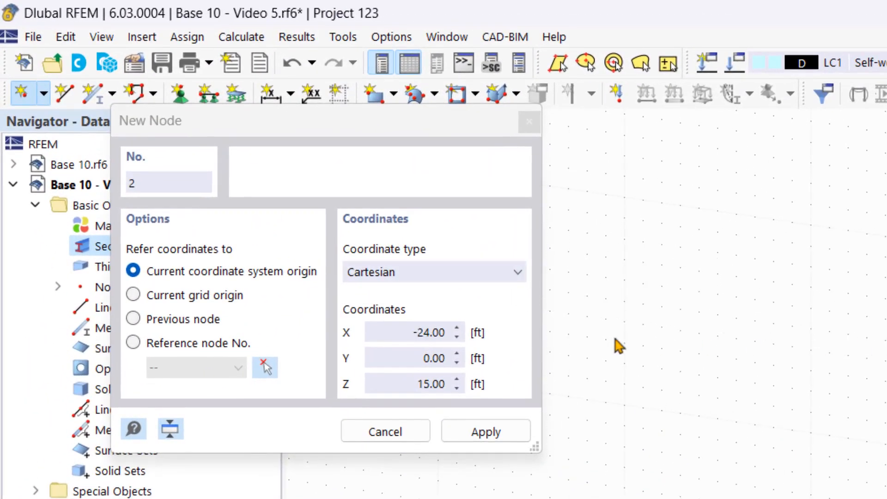
click(383, 337)
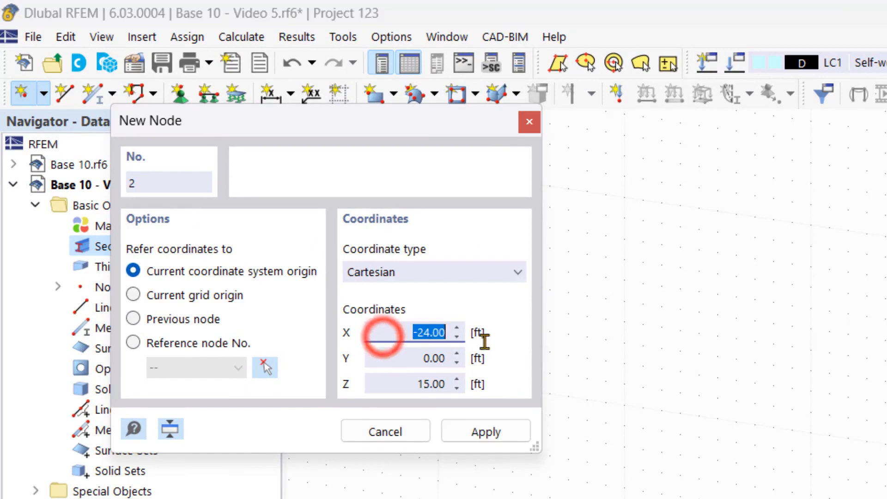
text(0)
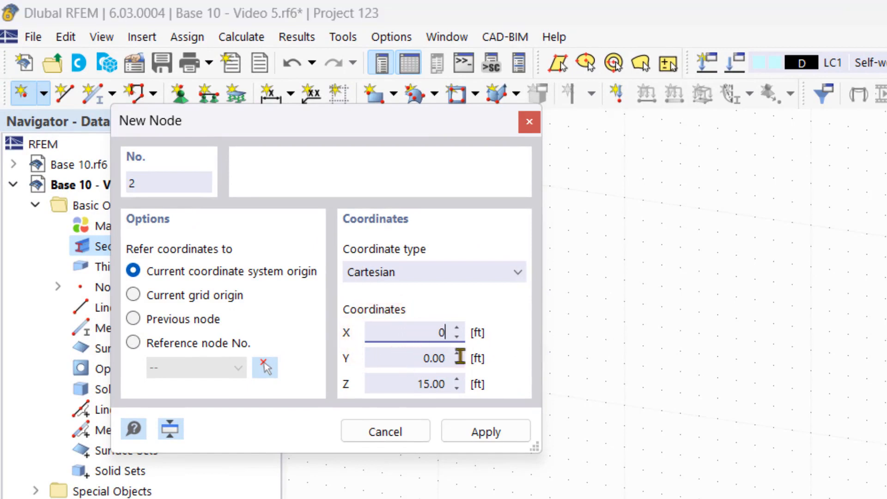
click(420, 382)
text(14.5)
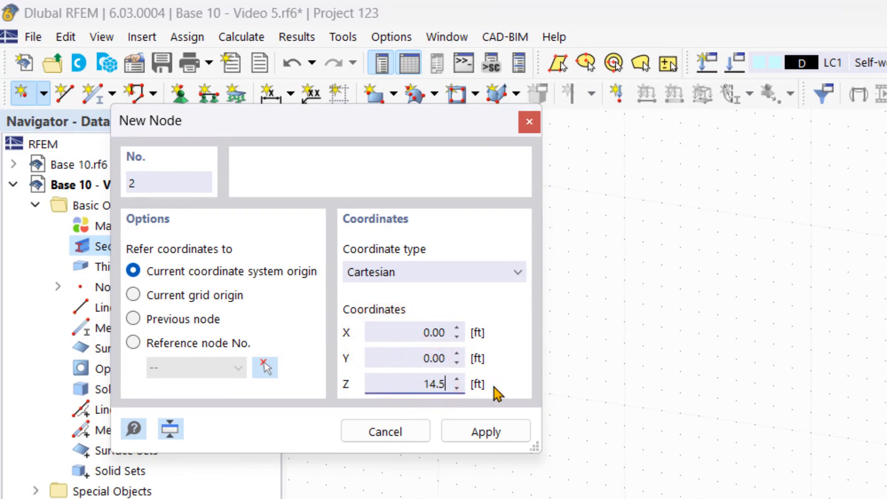
key(Return)
right_click(819, 420)
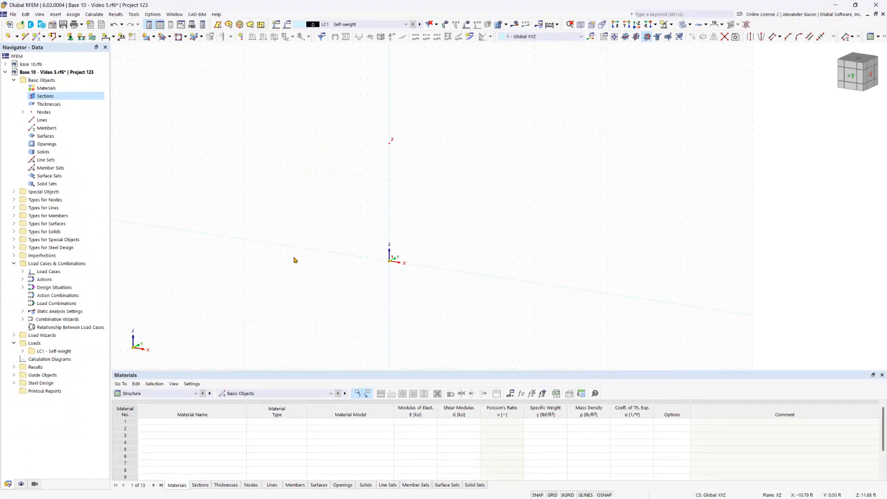
Start a new member with member type Beam and a Uniform section distribution
double_click(38, 38)
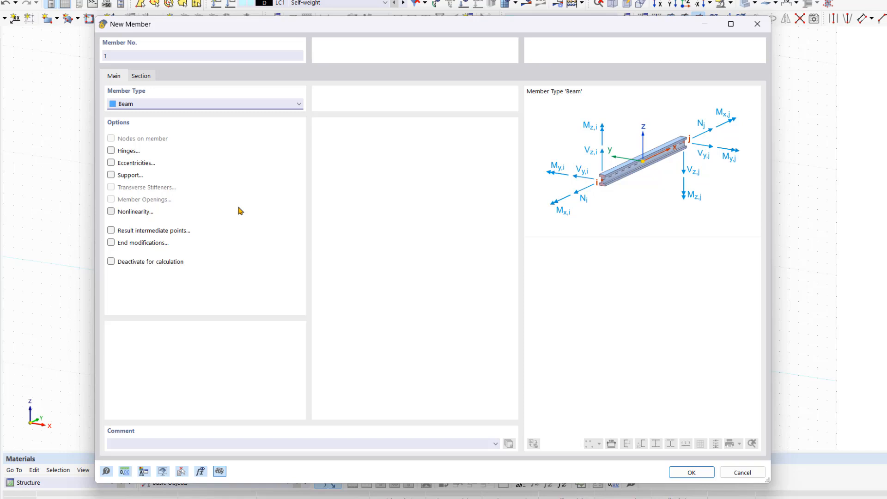
click(169, 105)
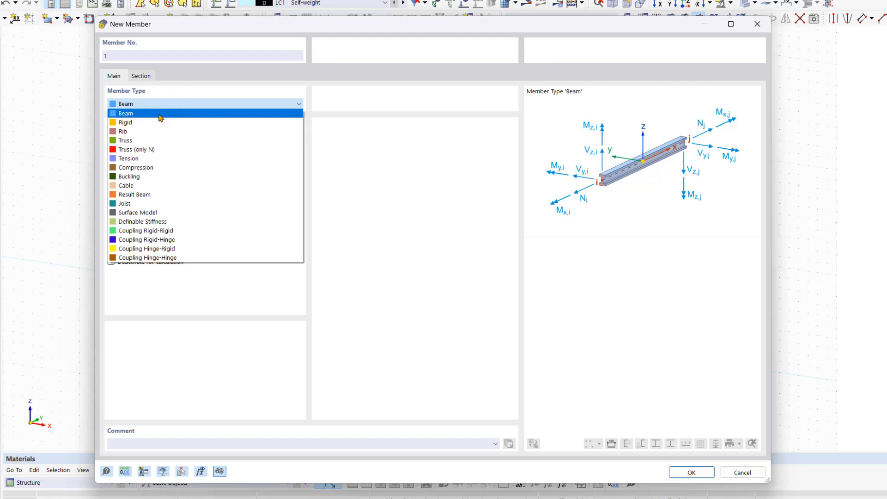
click(159, 114)
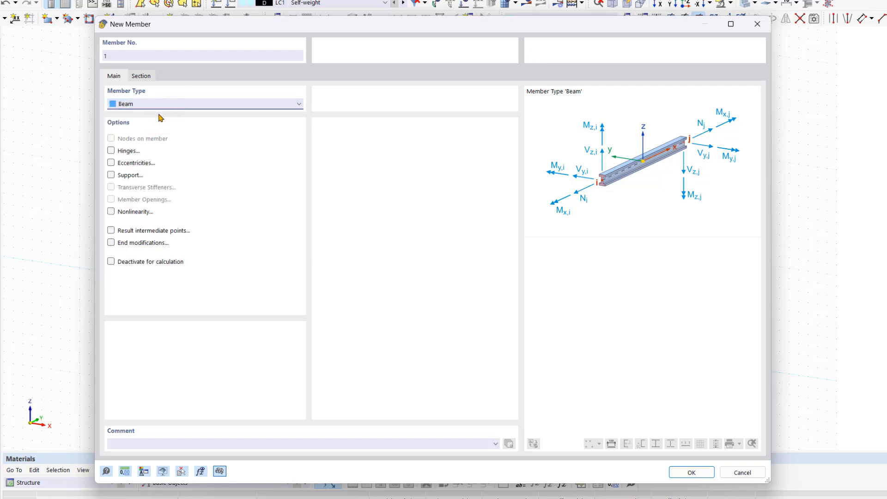
click(193, 105)
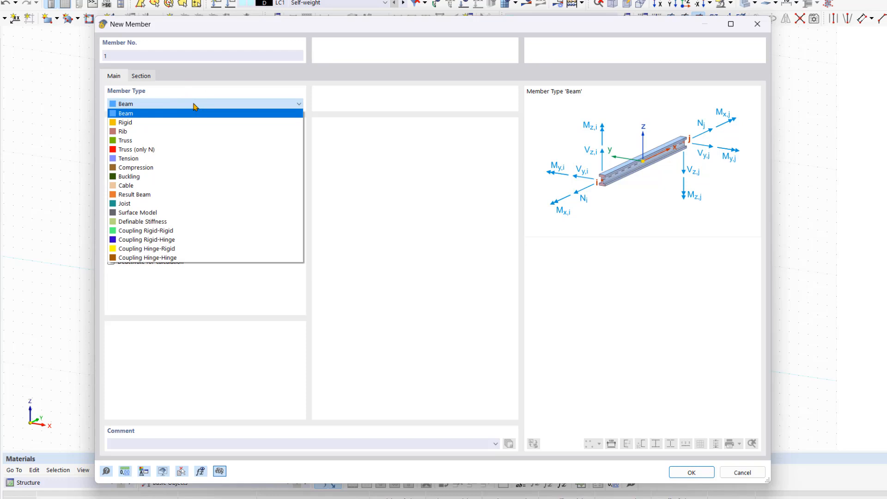
click(378, 166)
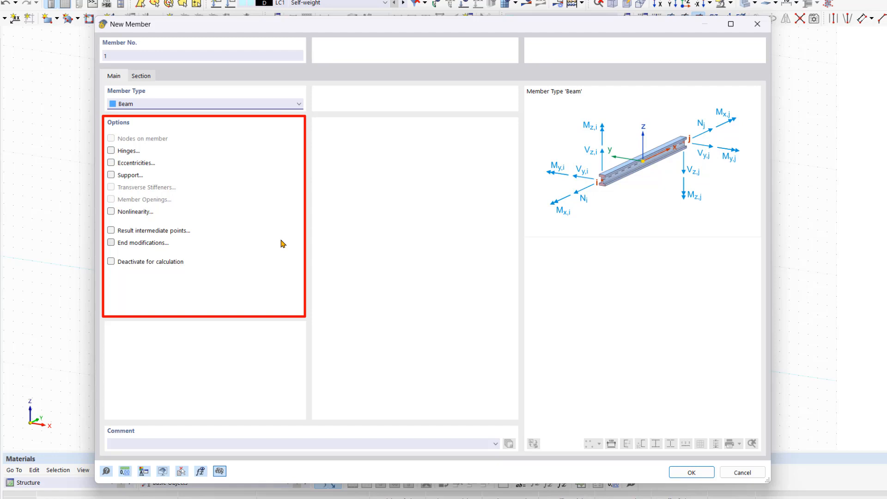
click(141, 77)
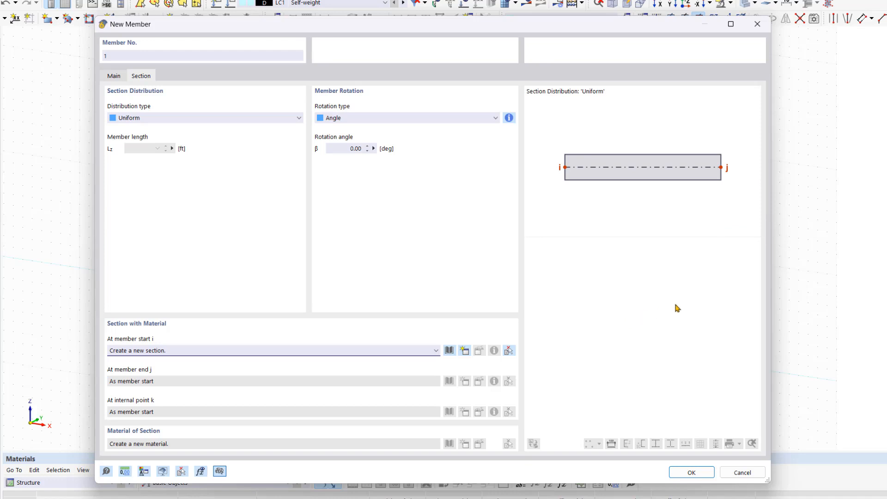
click(241, 118)
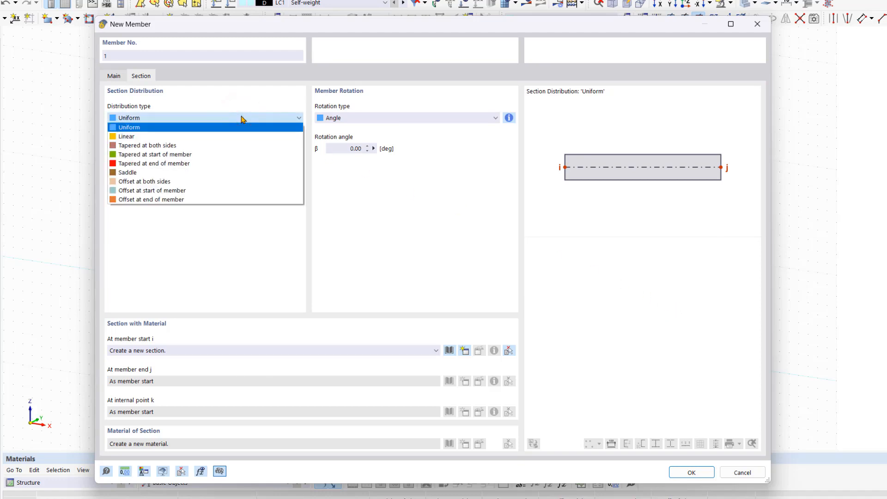
click(241, 119)
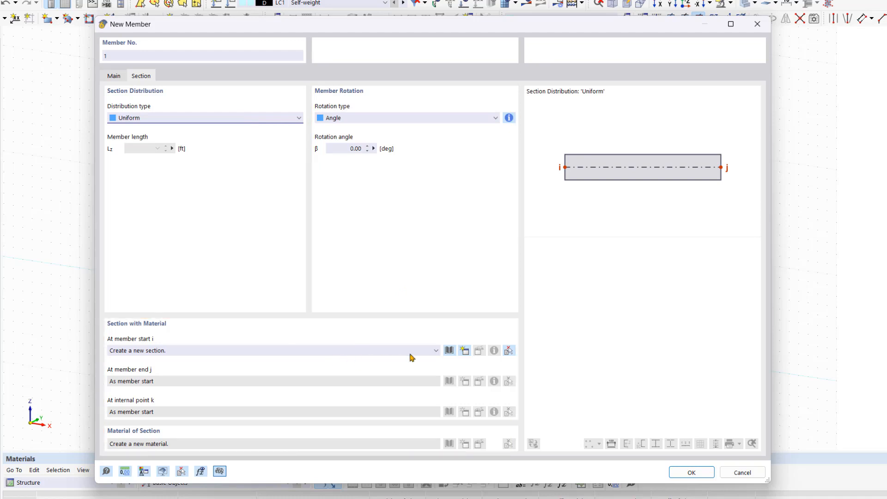
Search the library's standardized I-sections for "AISC W" and select W 14x38 from AISC 15 for the member start
click(448, 351)
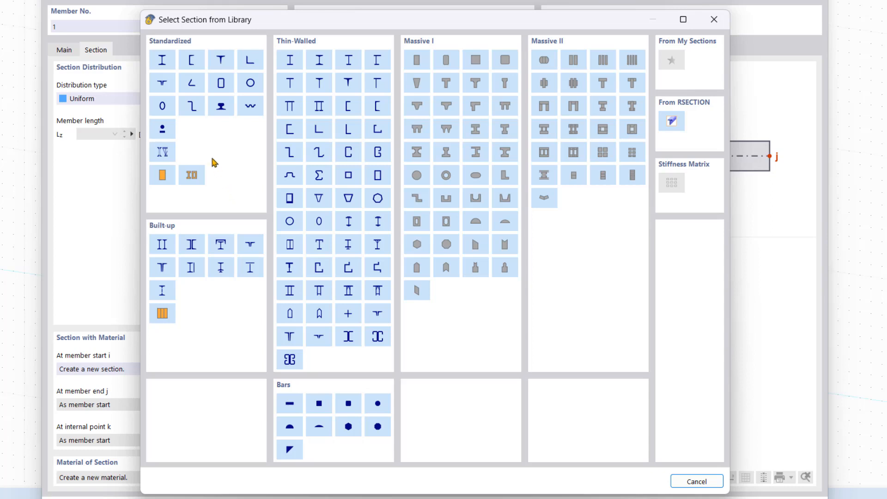
click(162, 60)
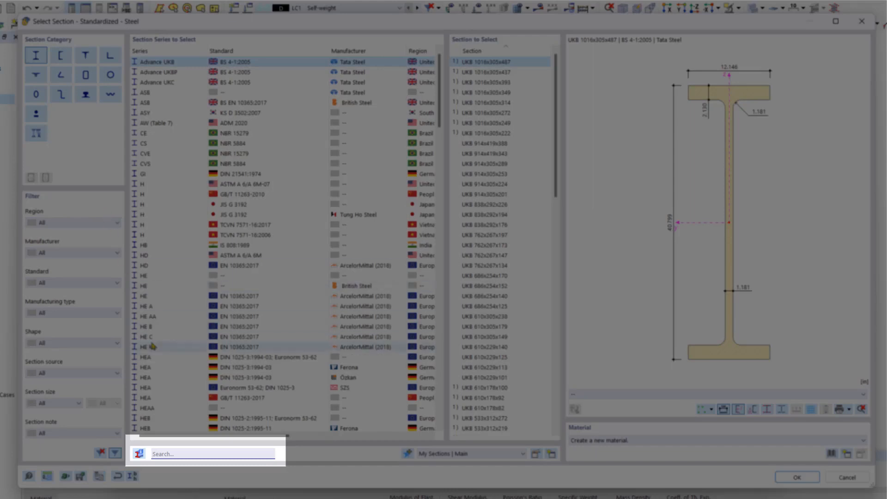
click(189, 453)
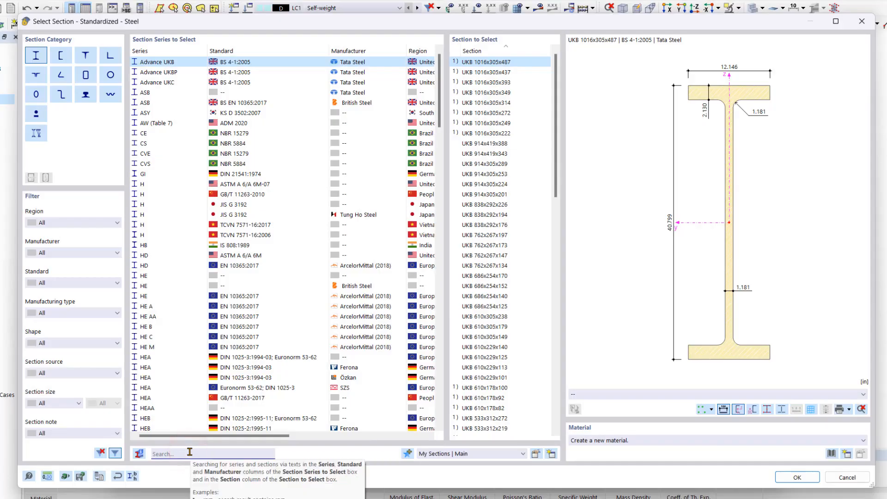
text(AI)
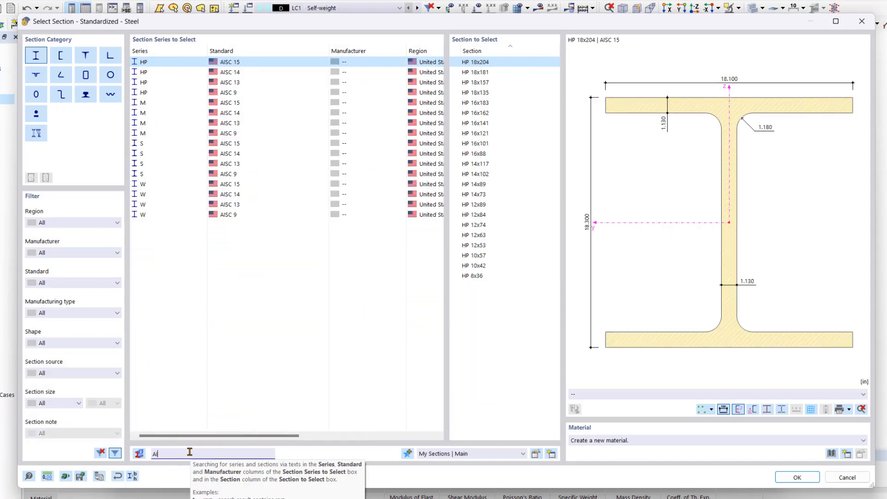
text(SC W)
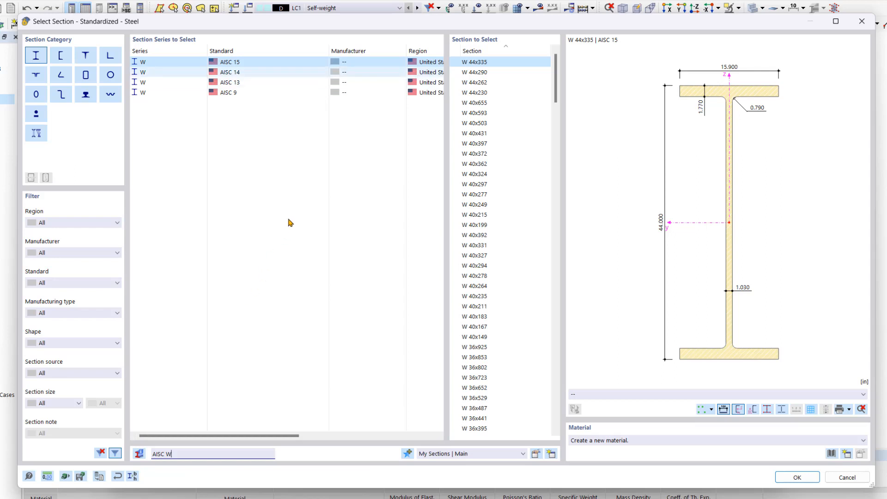
scroll(289, 222, down, 8)
scroll(491, 342, down, 20)
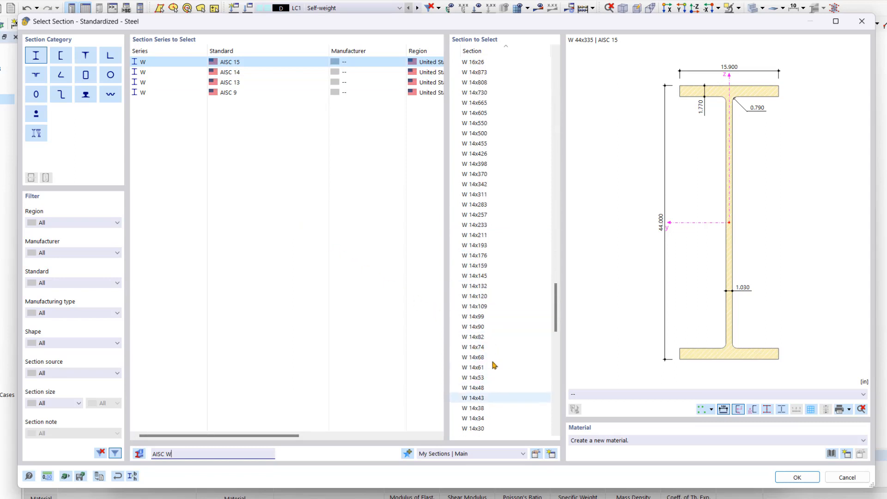
click(494, 407)
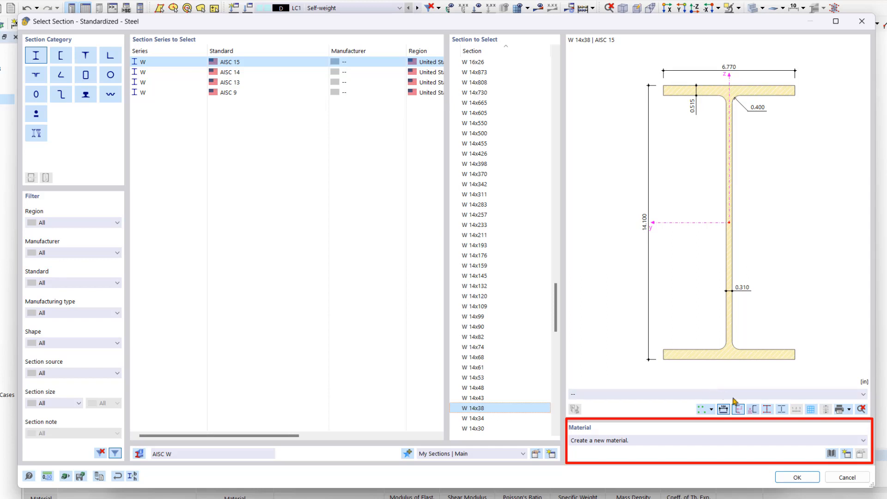
Assign United States steel A992 from the AISC 360-16 material library to the section
click(831, 454)
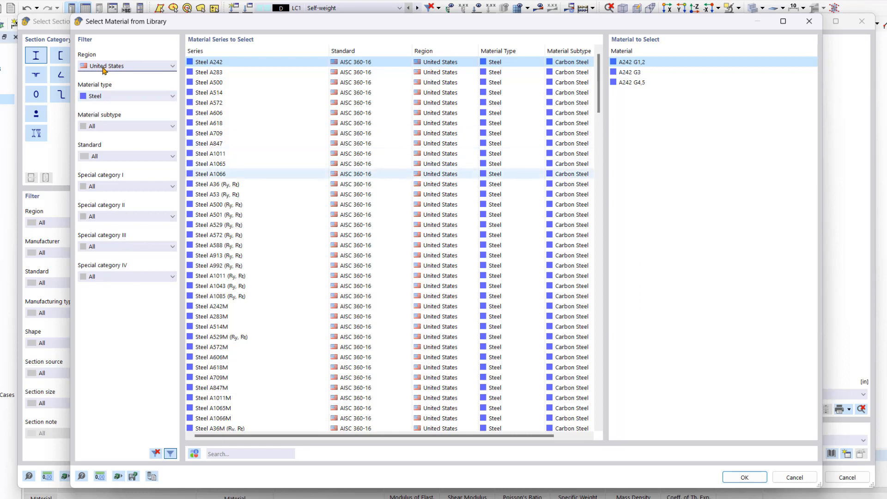
click(243, 266)
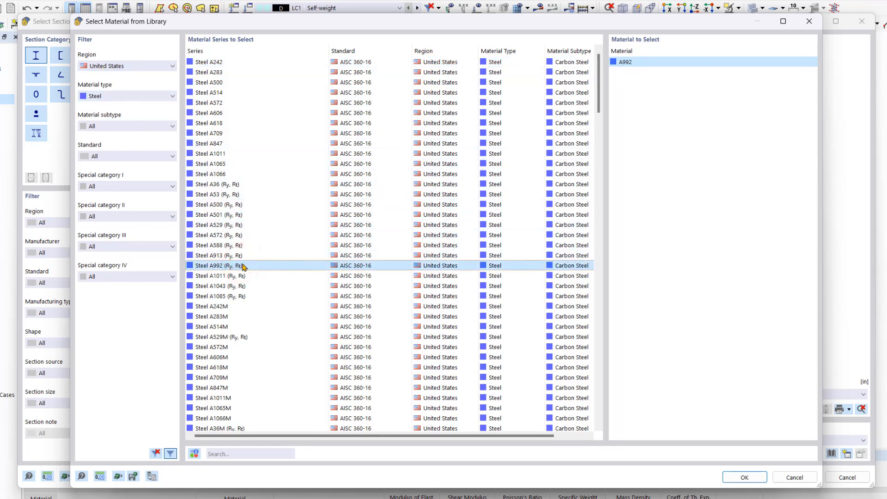
click(744, 478)
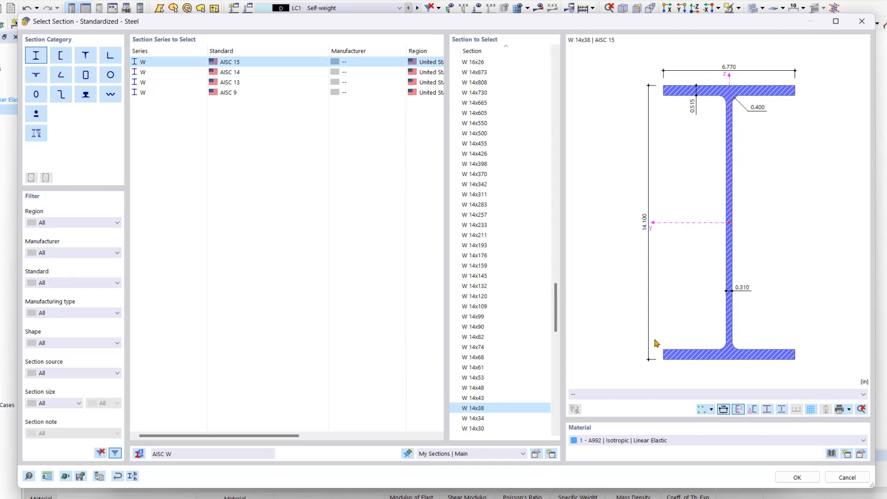
Display the shear center and the TWA statical moments of area about the z-axis for the W 14x38, and accept the section
click(646, 395)
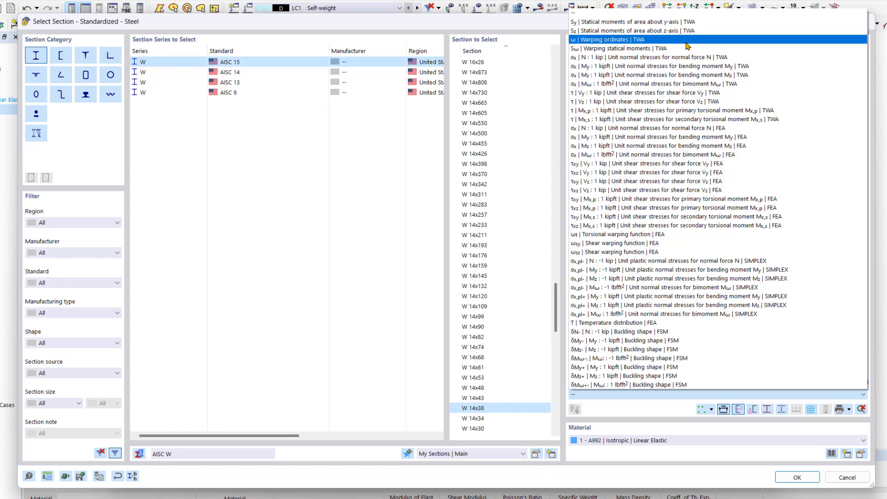
click(761, 397)
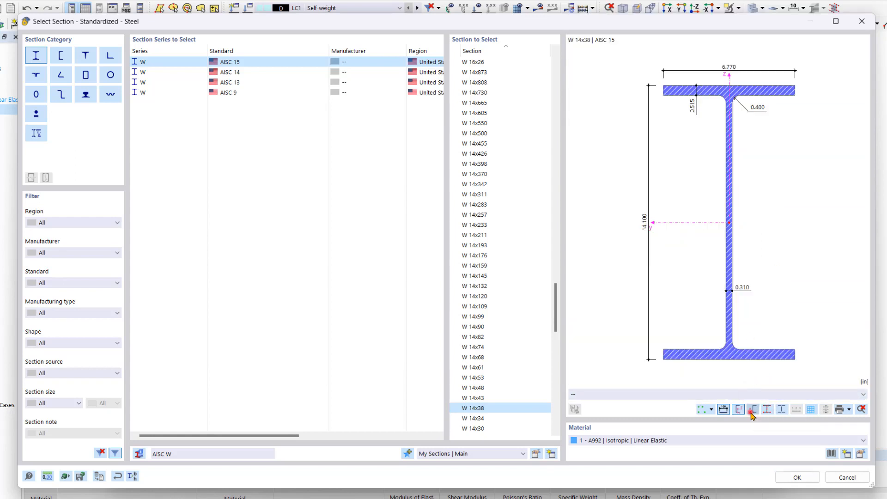
click(750, 413)
click(666, 396)
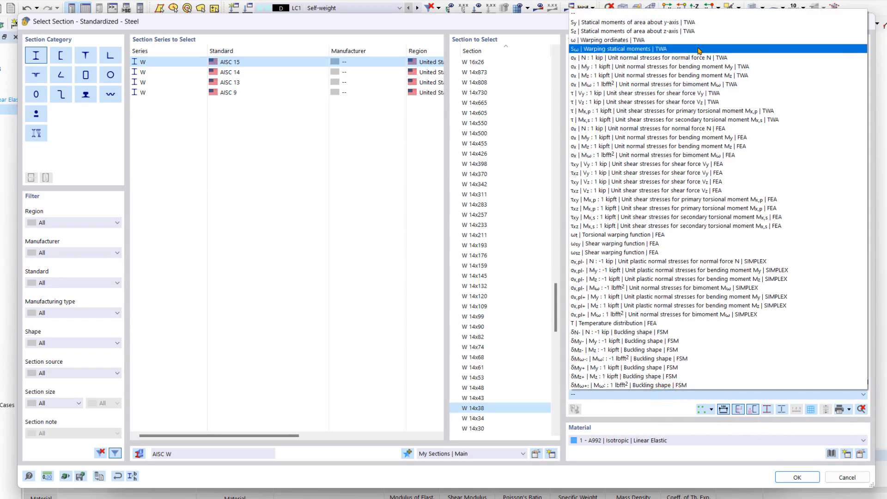
click(677, 31)
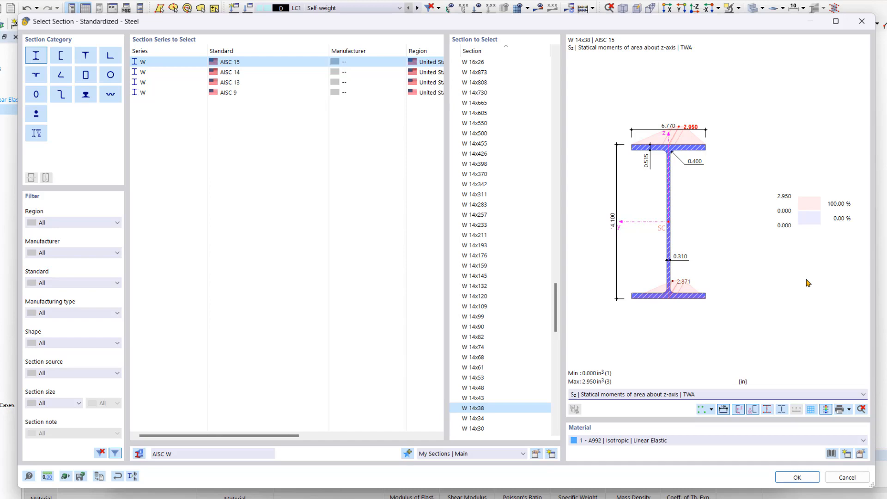
click(797, 477)
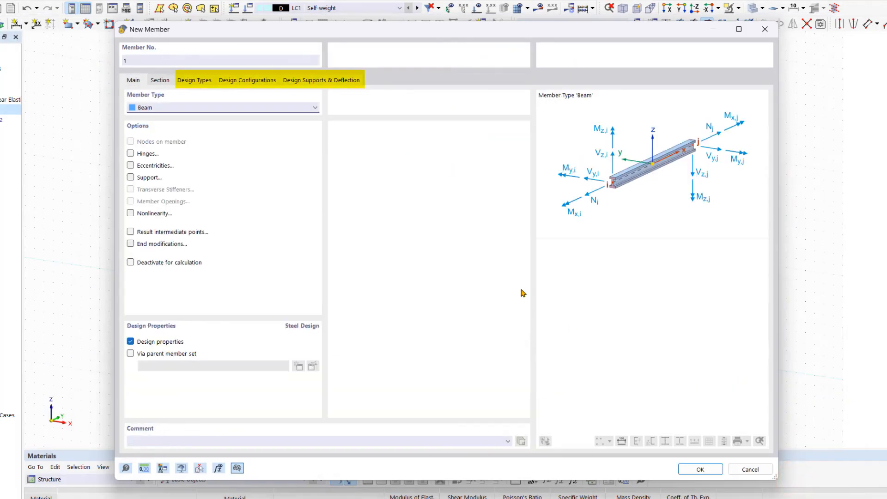
Review the new member's design configurations and design types, and return to its main settings
click(251, 81)
click(194, 81)
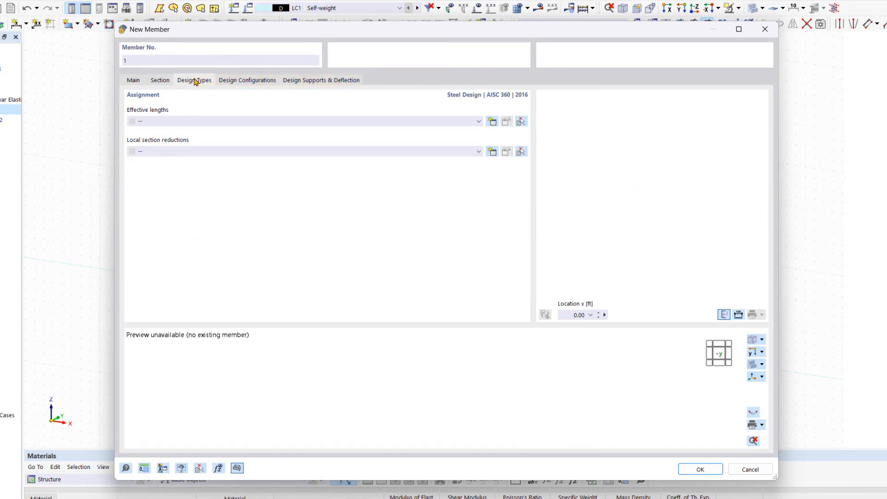
click(133, 80)
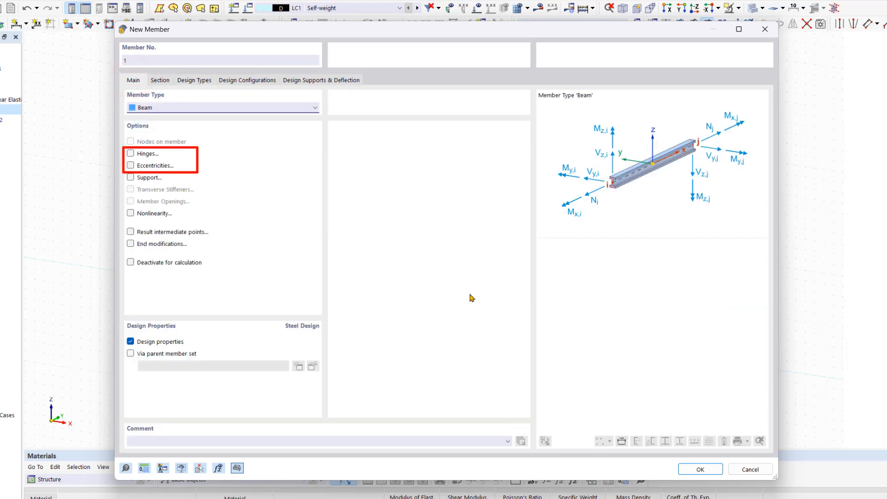
Accept the beam settings and place one vertical member from the origin node to node 2 above it, ending member placement
click(702, 471)
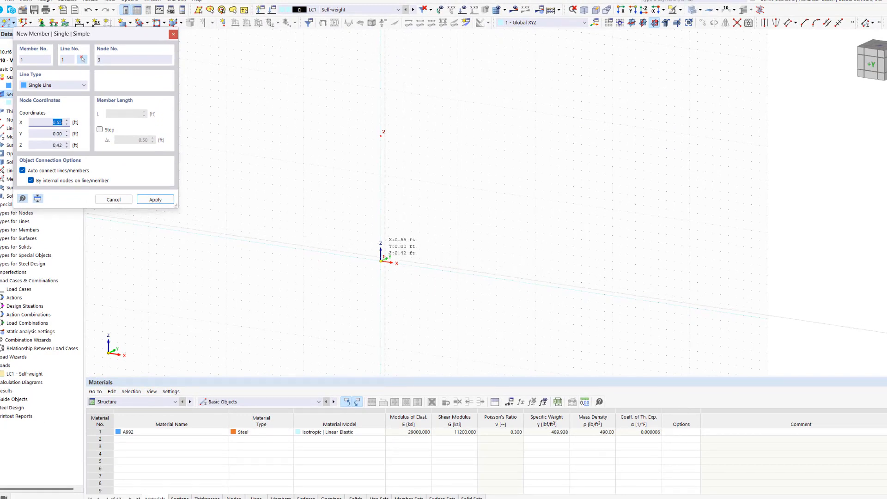
click(382, 260)
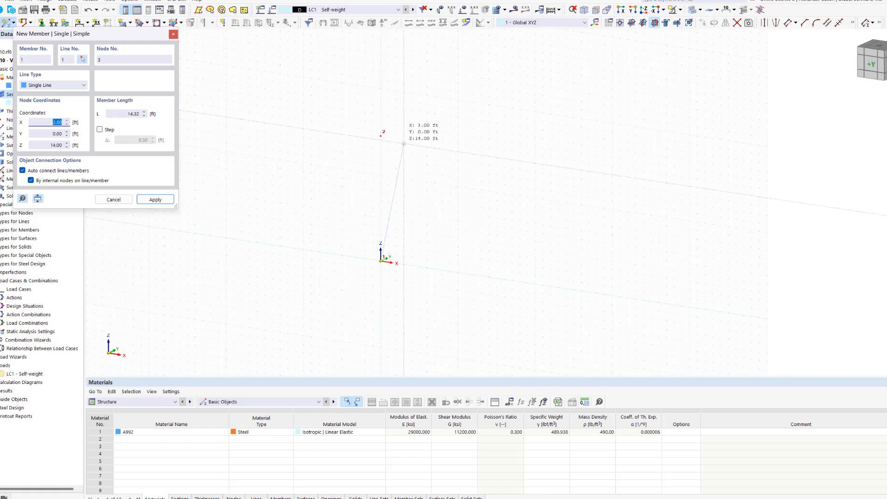
click(381, 135)
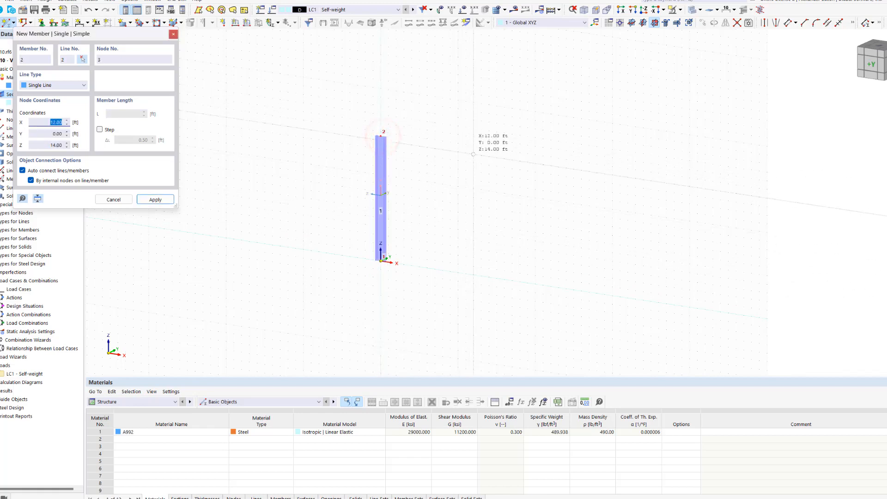
right_click(475, 159)
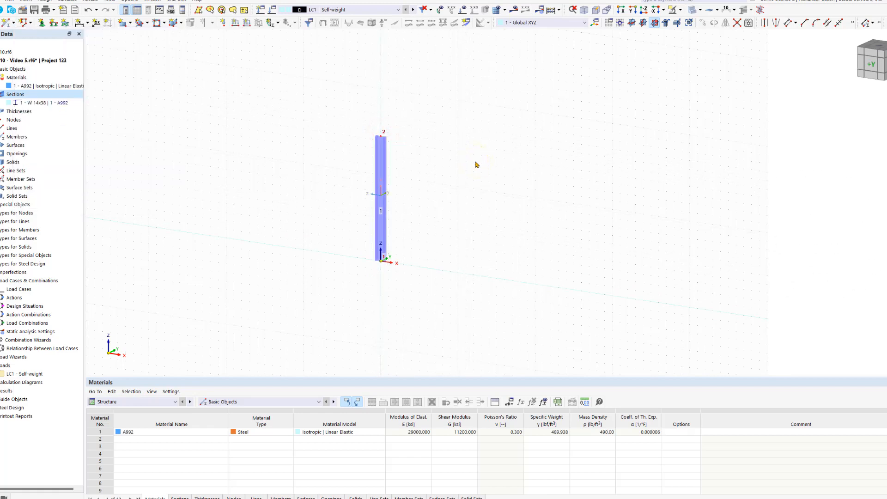